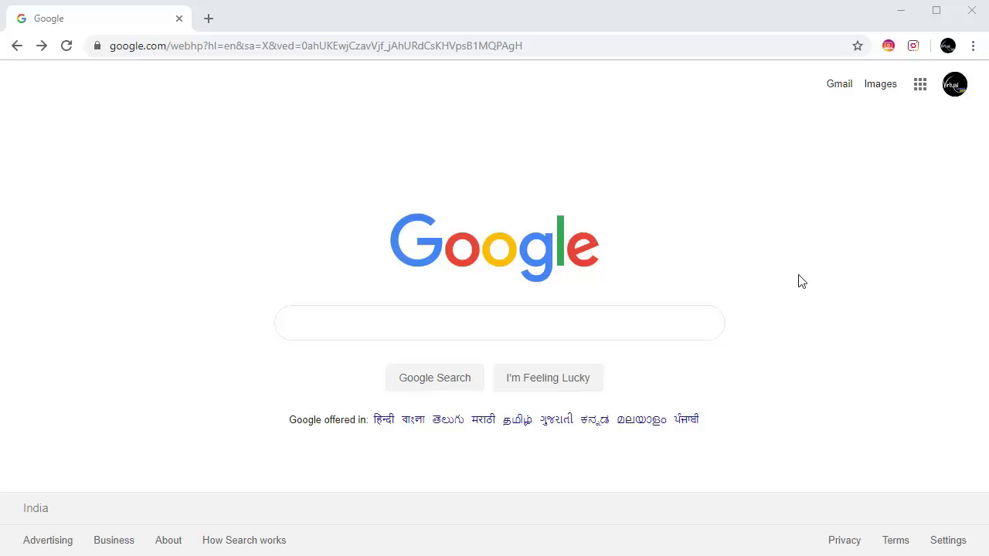
# - Search Google for 'free patterns for photoshop' and open the Brusheezy Photoshop Patterns result
pyautogui.click(528, 328)
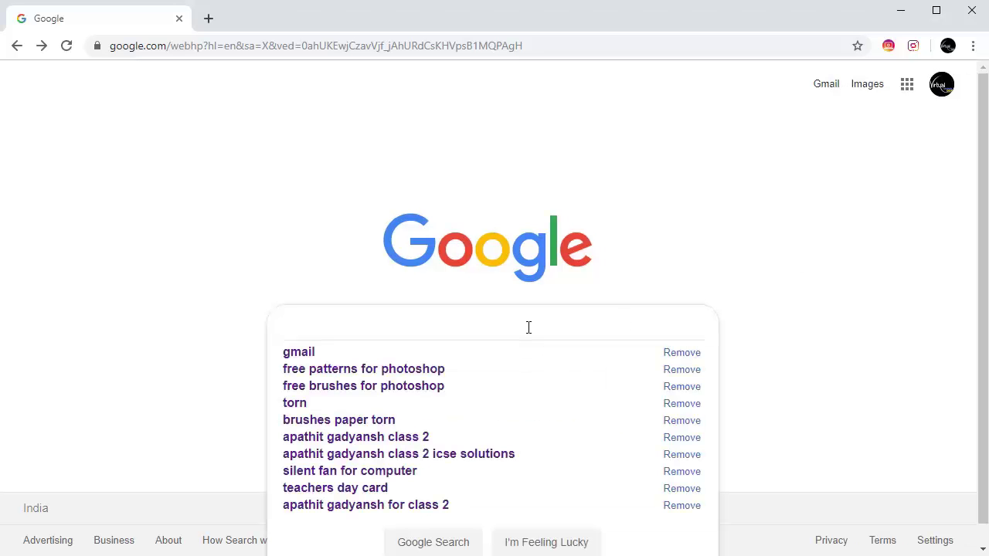
pyautogui.write('free ')
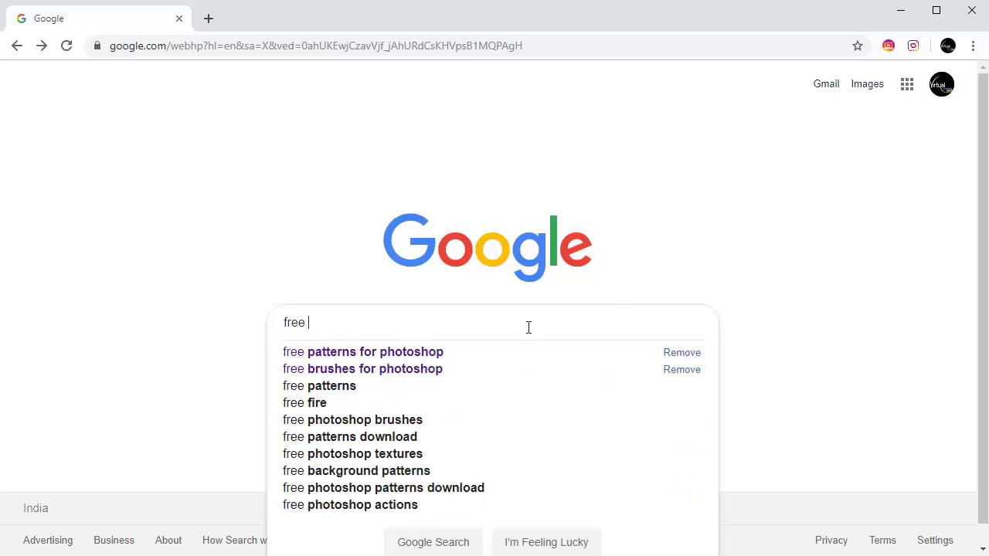
pyautogui.write('pattern')
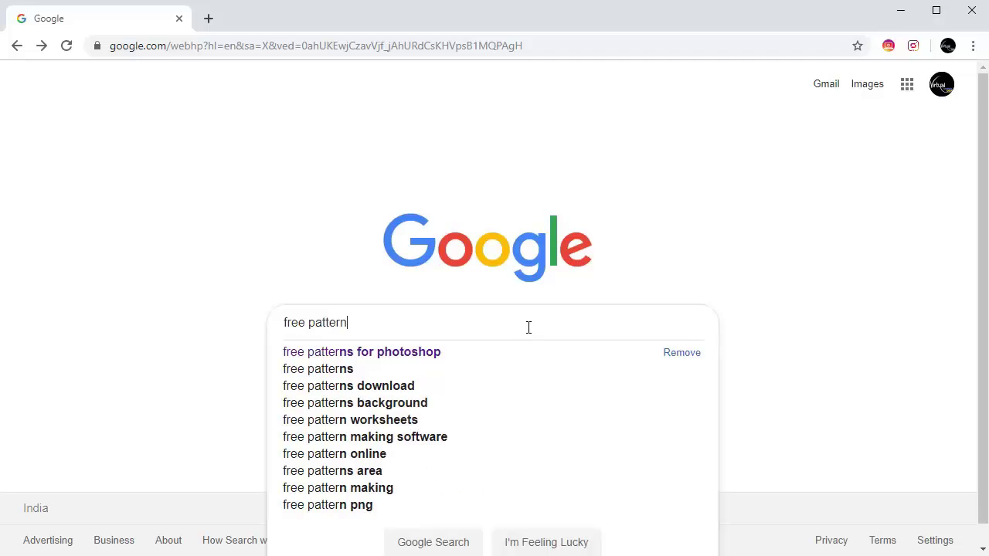
pyautogui.write('s for')
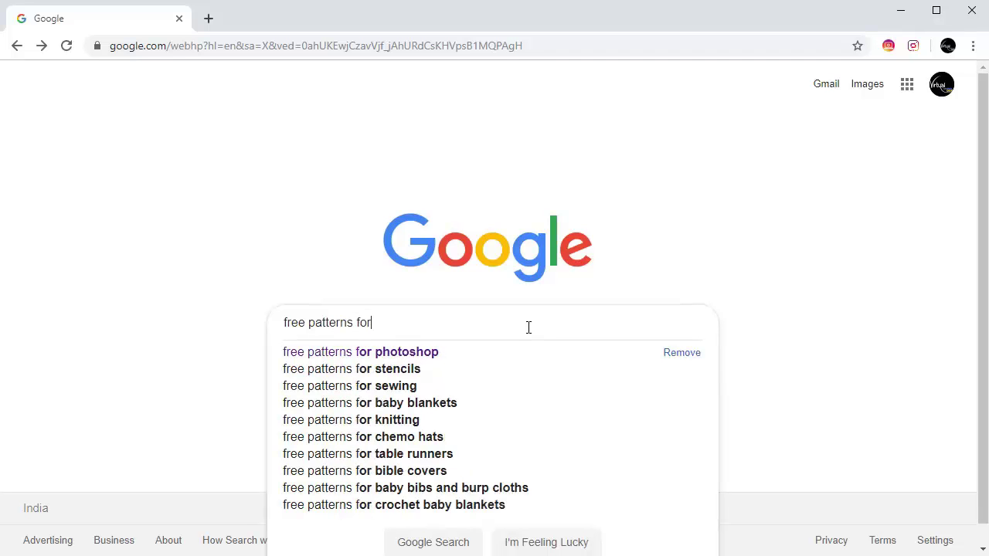
pyautogui.write(' photoshop')
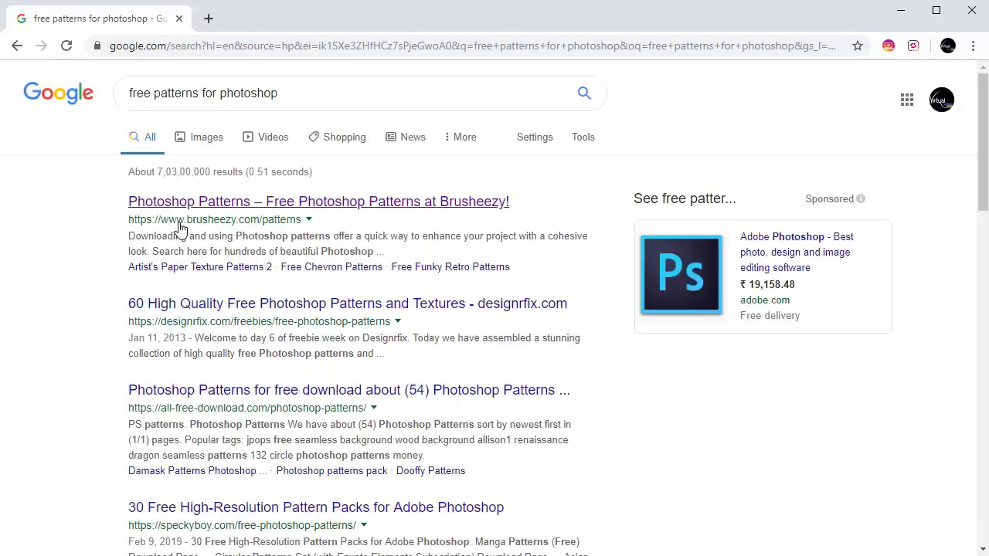
pyautogui.scroll(-2, 147, 334)
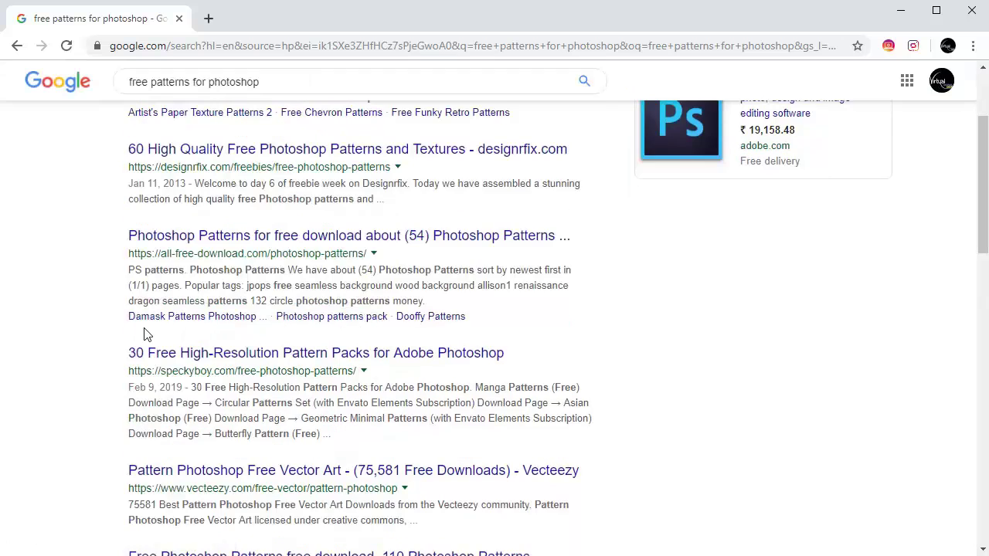
pyautogui.scroll(2, 147, 334)
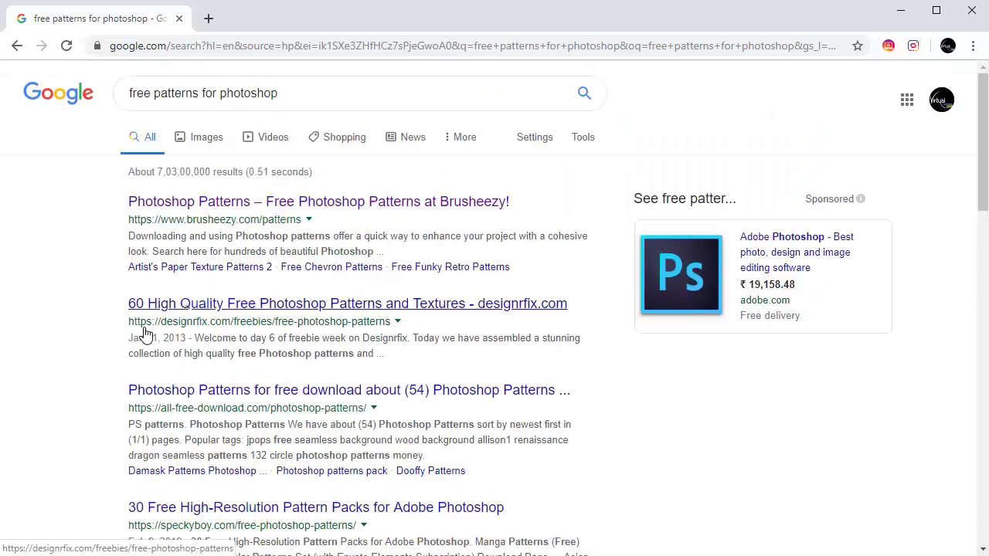
pyautogui.click(166, 204)
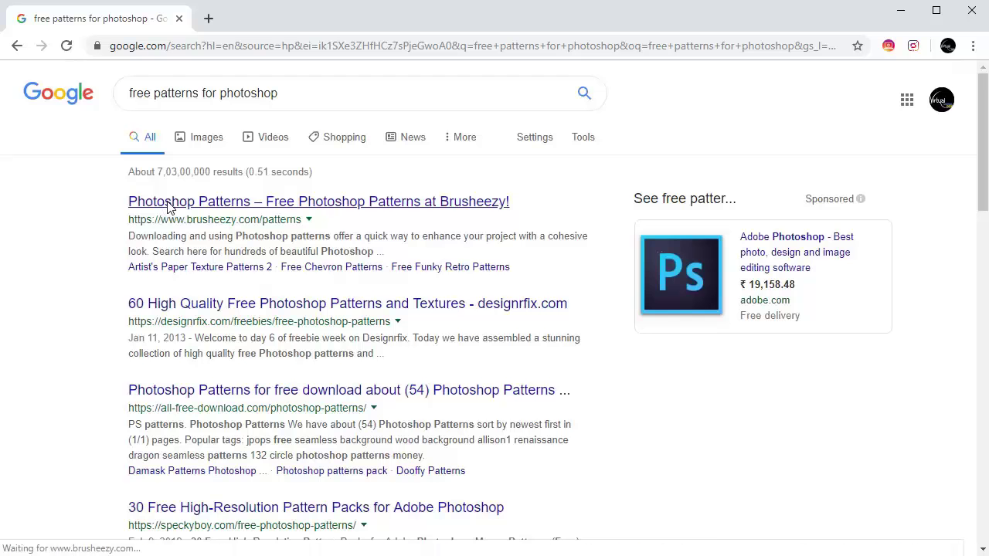
# - Scroll through the Brusheezy pattern thumbnails down to the 15-page pagination bar
pyautogui.scroll(-4, 448, 288)
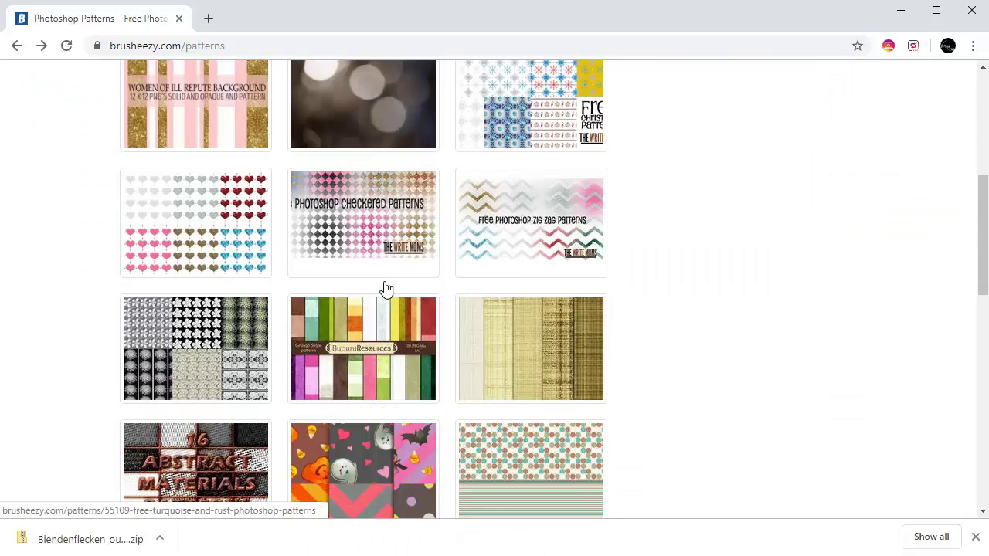
pyautogui.scroll(5, 383, 289)
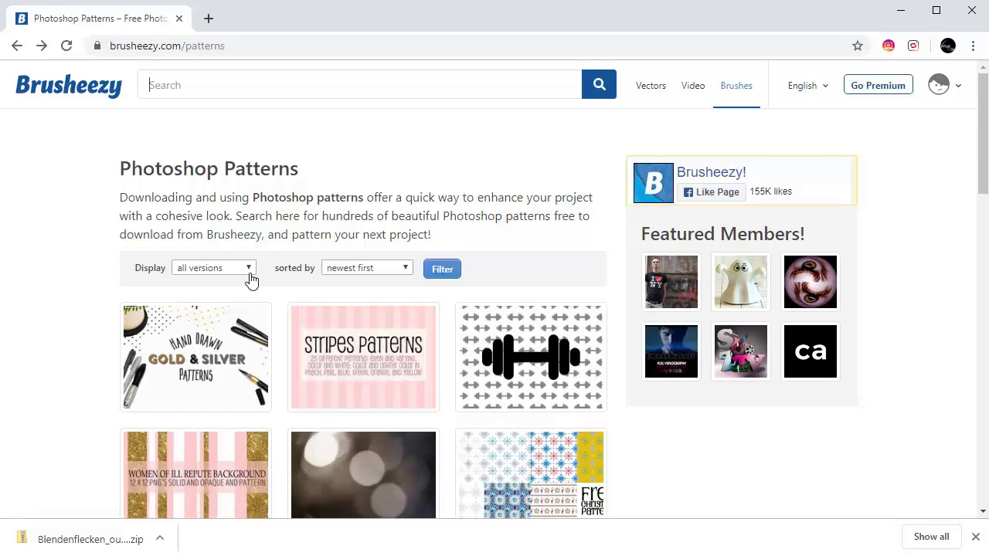
pyautogui.scroll(-2, 234, 278)
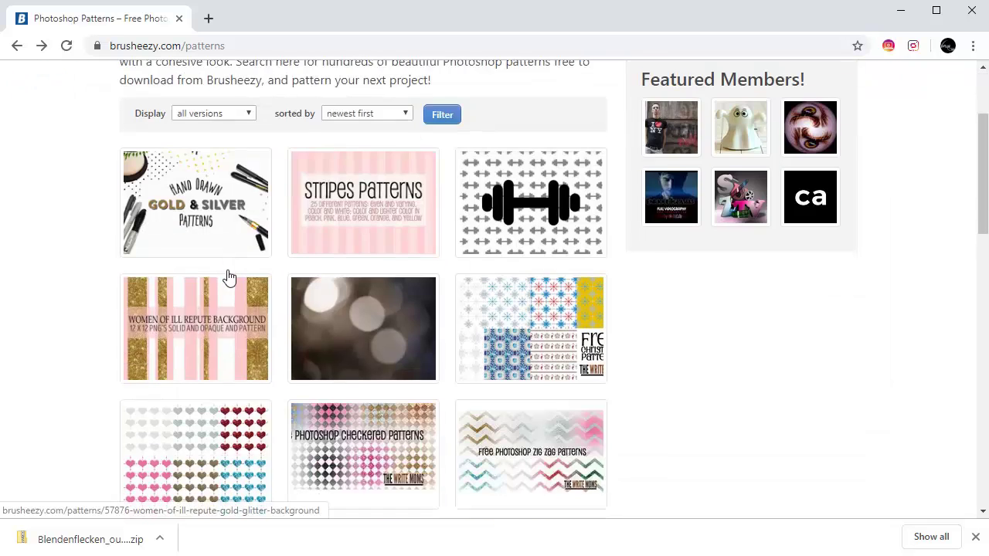
pyautogui.scroll(-2, 223, 276)
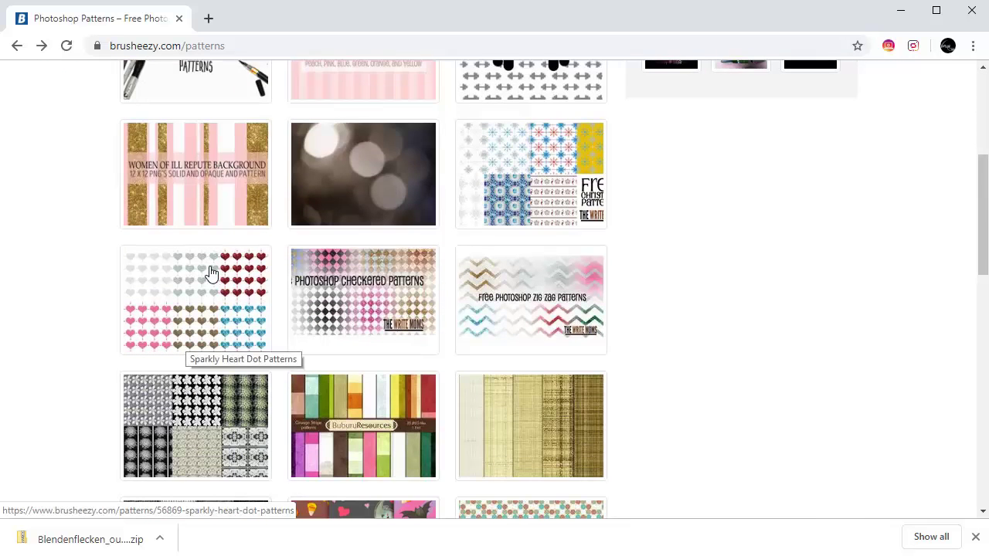
pyautogui.scroll(-2, 210, 272)
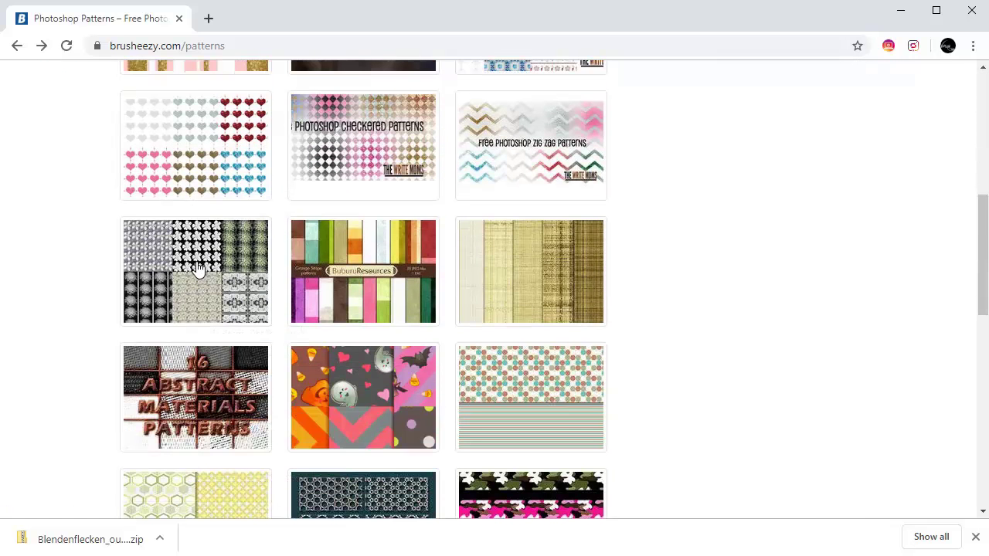
pyautogui.scroll(-5, 198, 266)
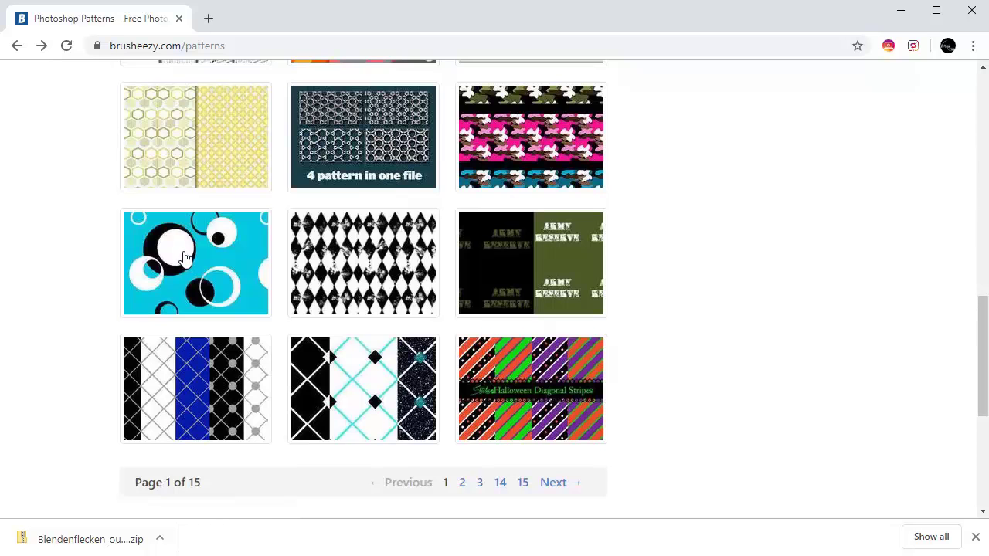
# - Open the Mod Circle Pattern page and download its free zip file
pyautogui.click(185, 255)
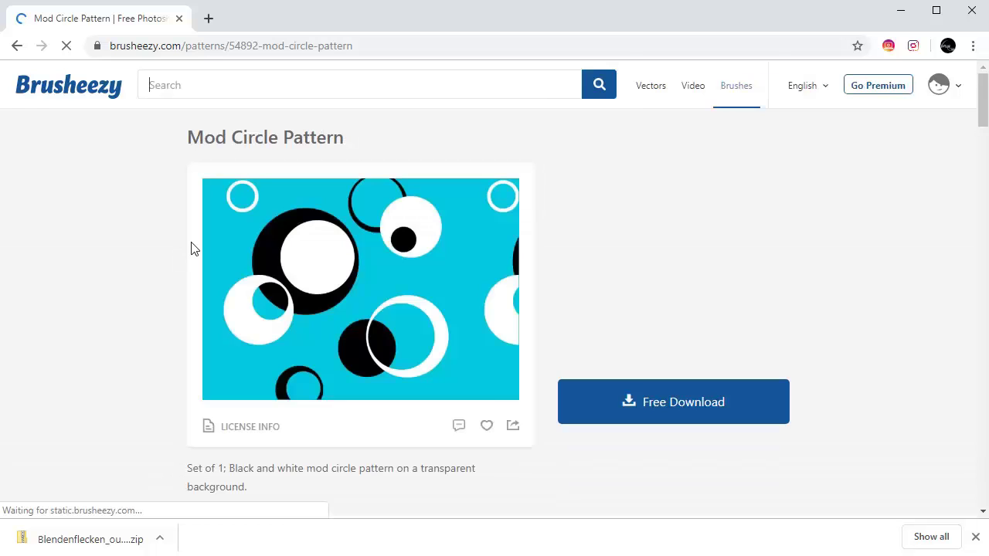
pyautogui.click(596, 409)
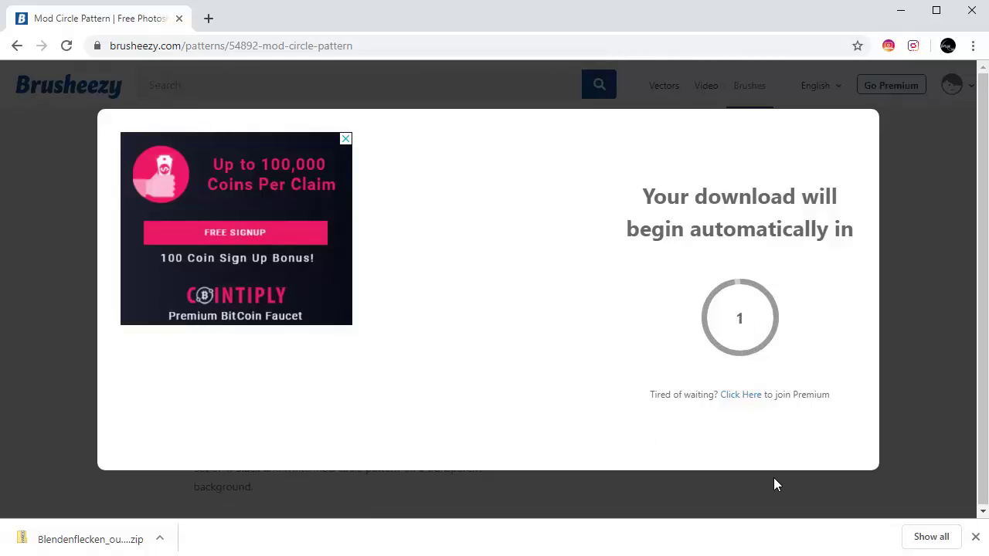
pyautogui.click(975, 536)
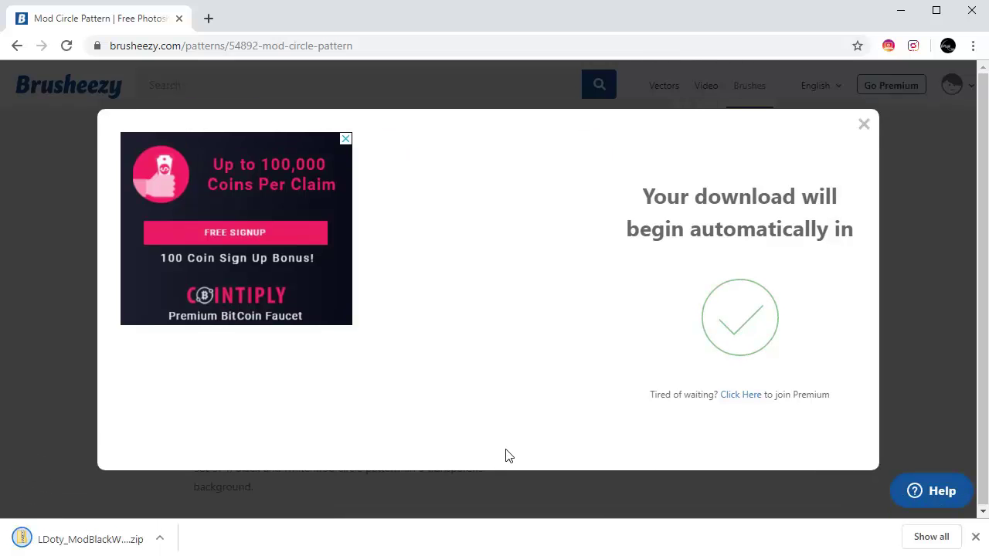
# - Show the downloaded circle pattern zip in its folder and extract all its contents
pyautogui.rightClick(93, 537)
pyautogui.click(147, 496)
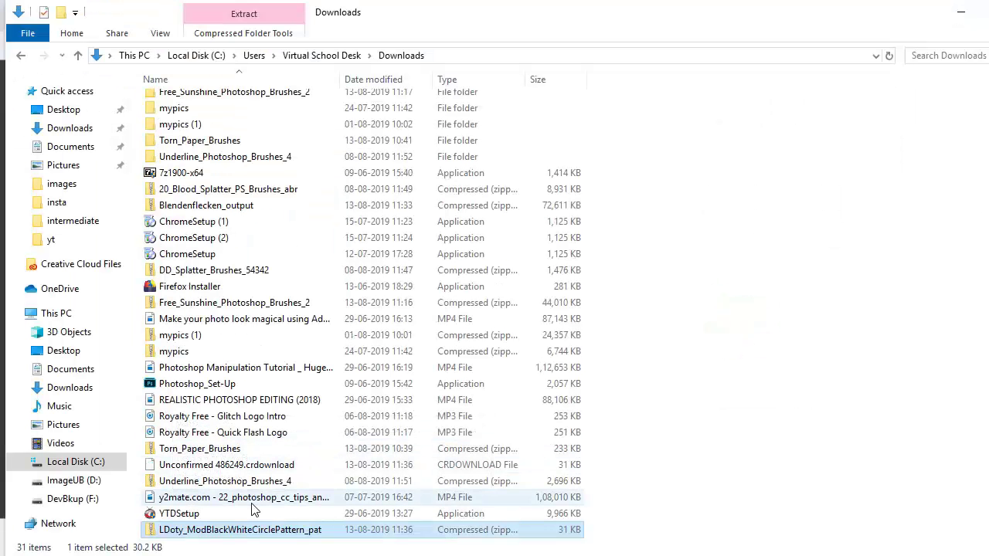
pyautogui.rightClick(220, 539)
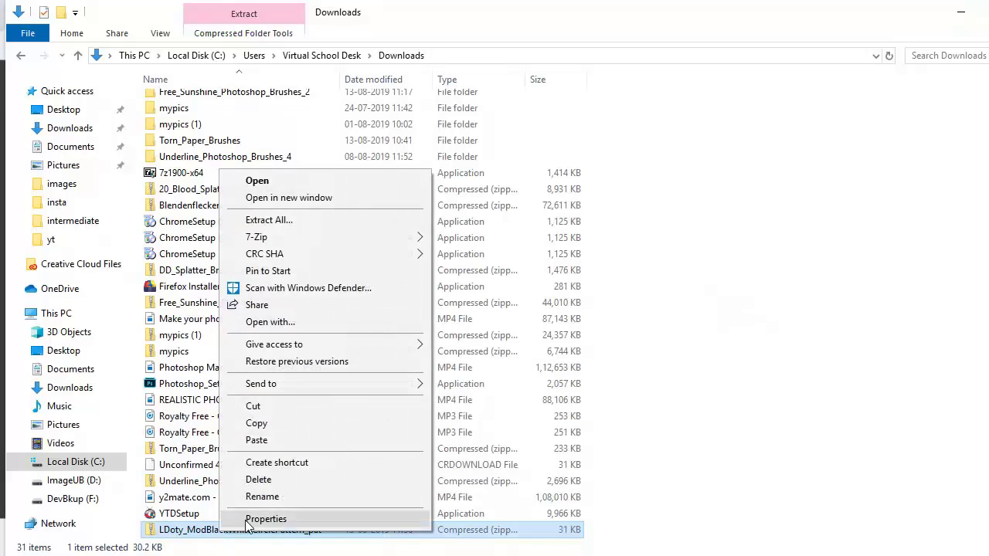
pyautogui.click(304, 222)
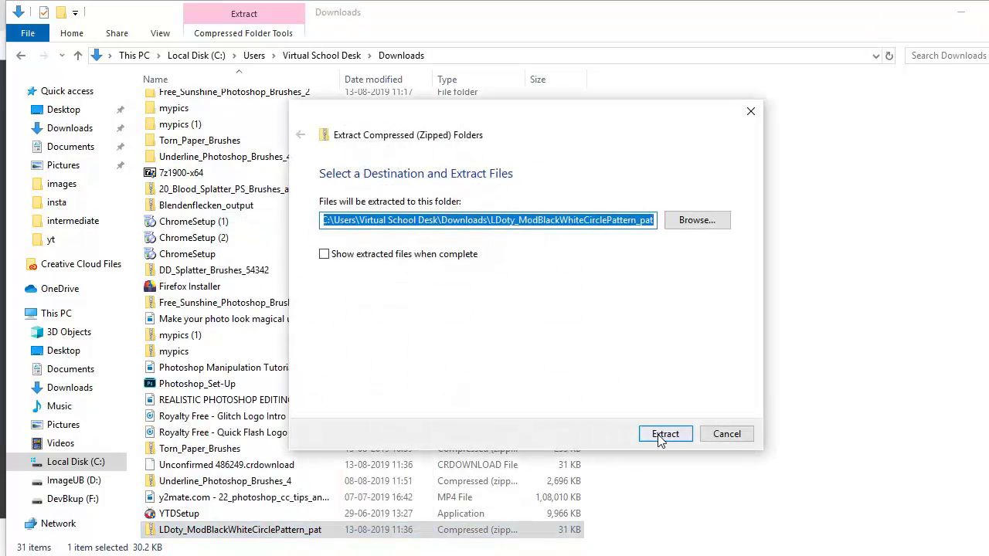
pyautogui.click(662, 433)
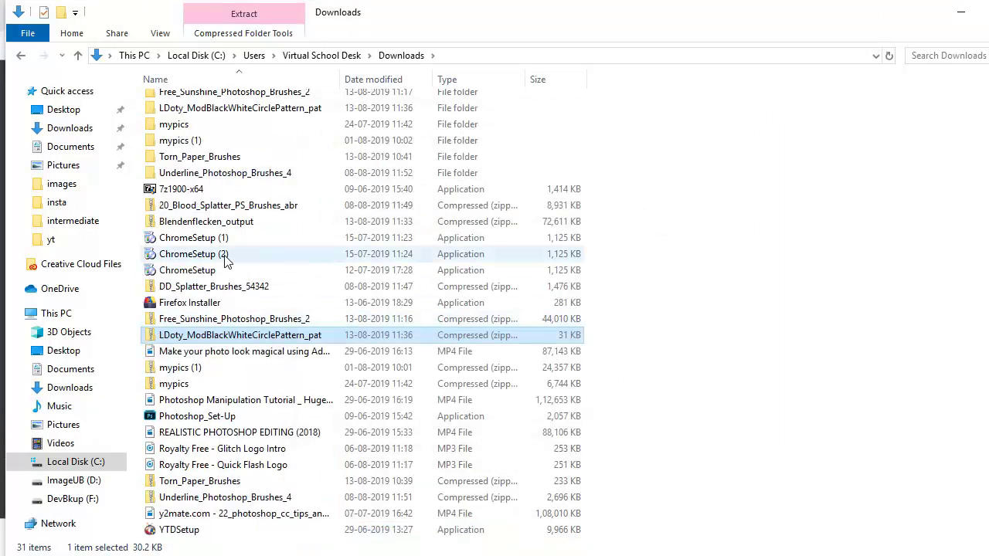
# - Open the extracted LDoty_ModBlackWhiteCirclePattern_pat folder and select the 113 KB PAT file
pyautogui.scroll(2, 226, 261)
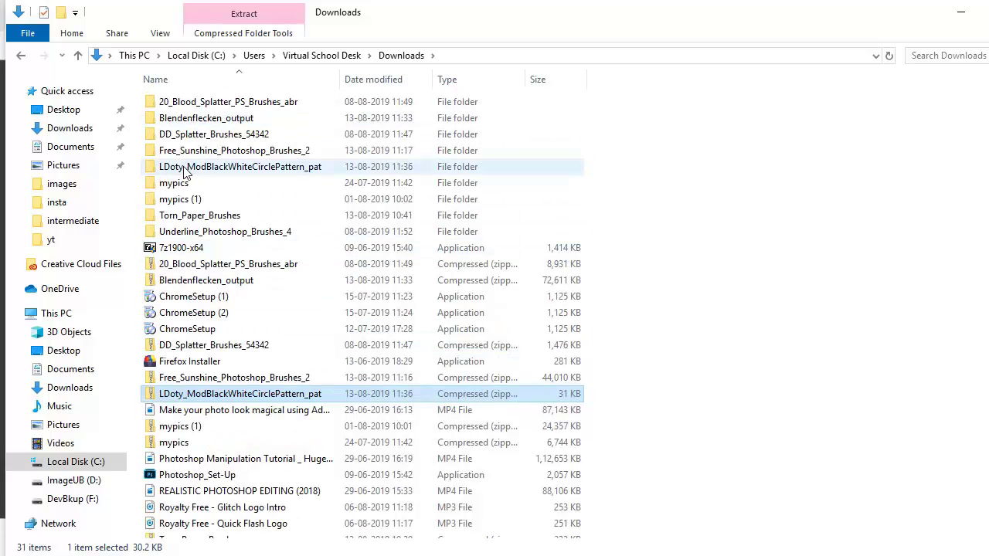
pyautogui.click(183, 170)
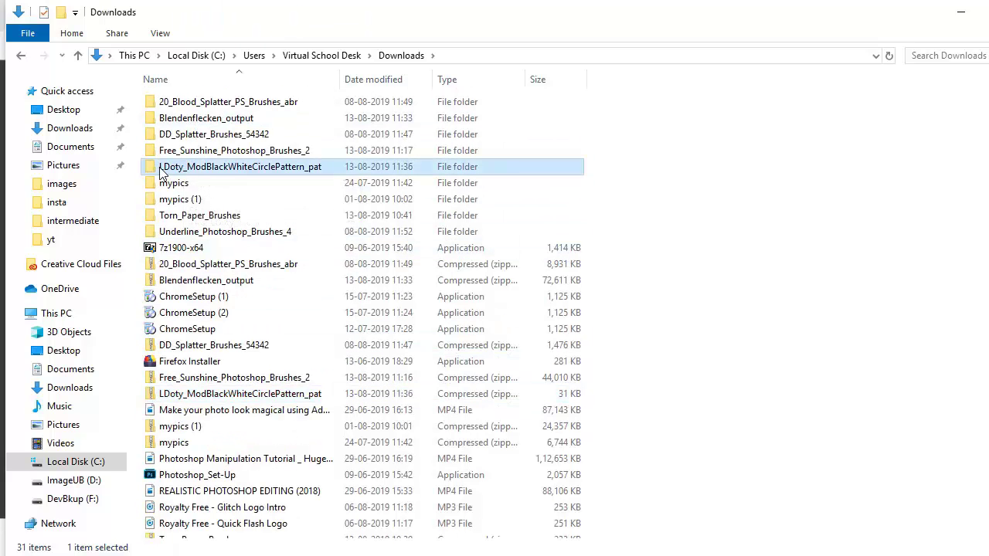
pyautogui.doubleClick(161, 174)
pyautogui.click(190, 126)
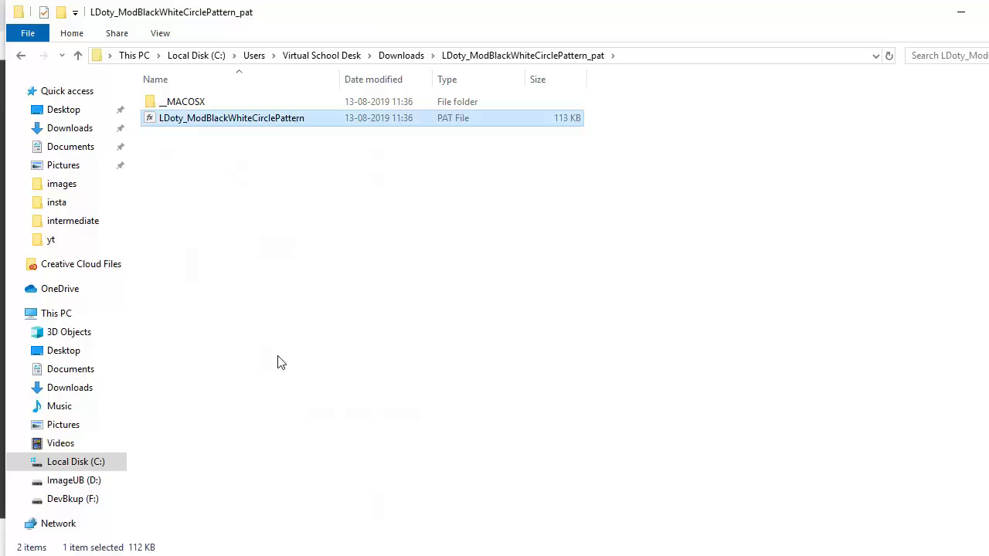
# - Locate Photoshop CC 2019's installation folder through its Start menu shortcut's properties
pyautogui.press('super')
pyautogui.scroll(-3, 106, 474)
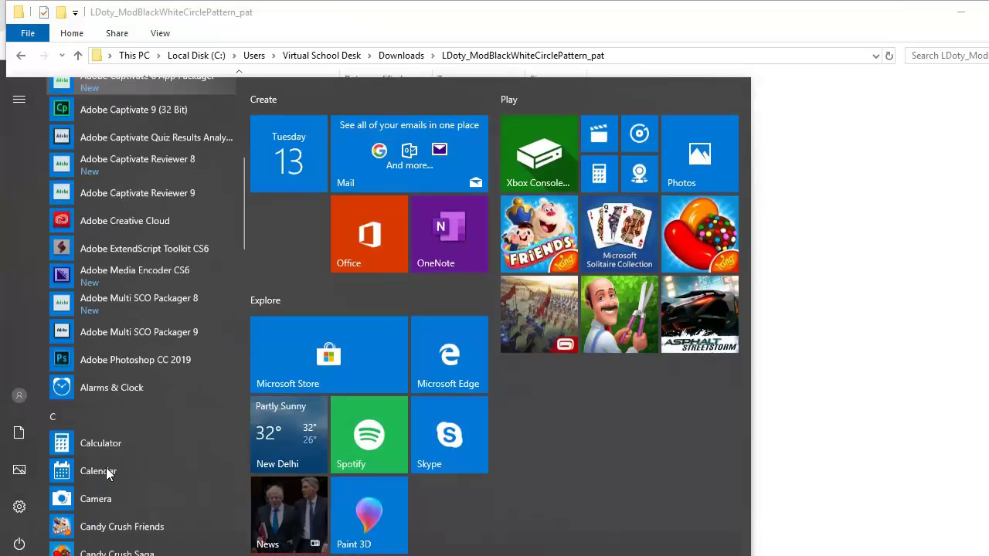
pyautogui.scroll(-1, 107, 474)
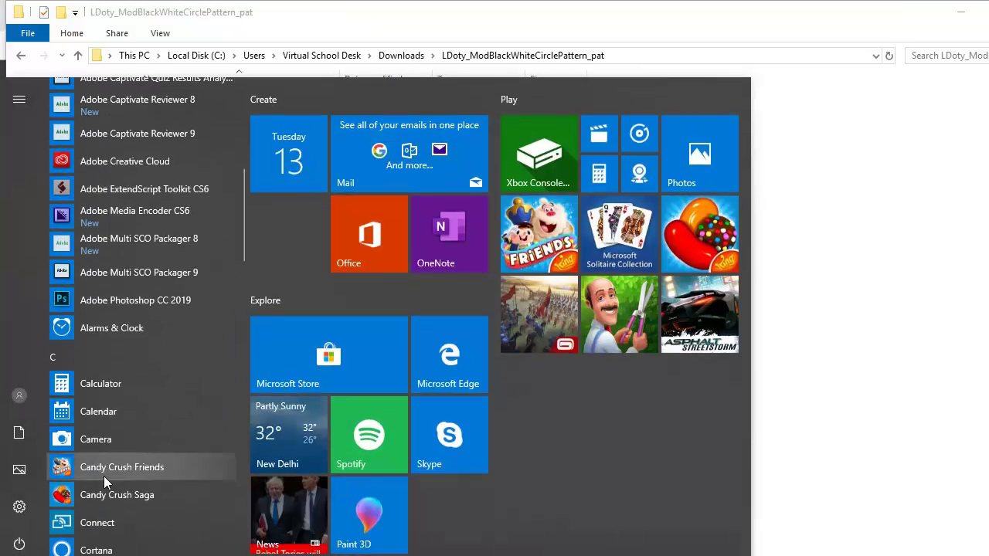
pyautogui.rightClick(162, 301)
pyautogui.moveTo(253, 43)
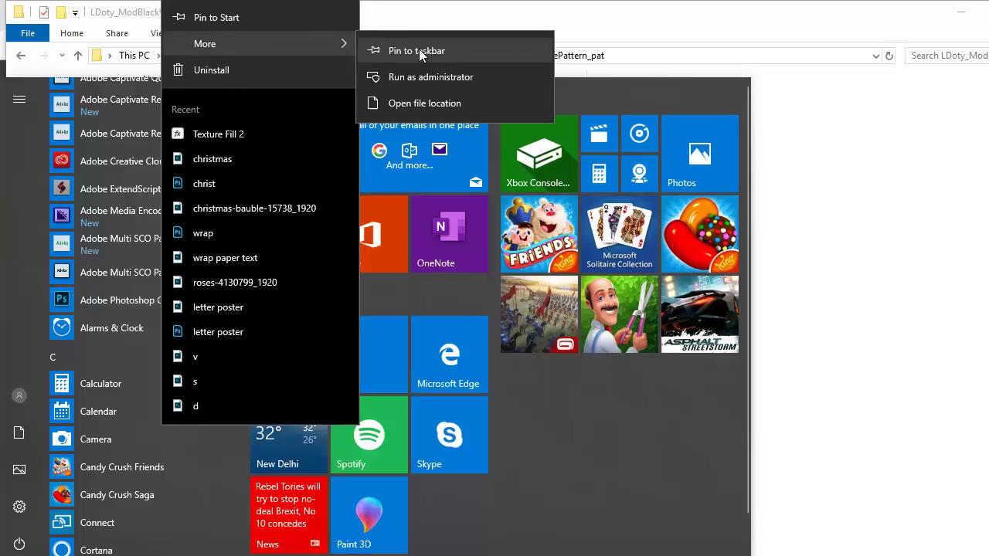
pyautogui.click(434, 109)
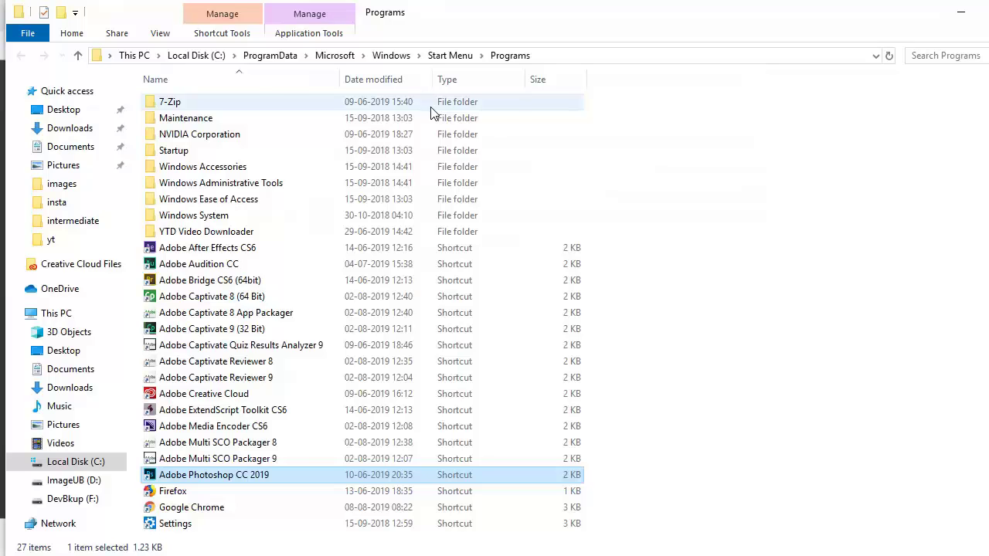
pyautogui.rightClick(247, 477)
pyautogui.click(273, 464)
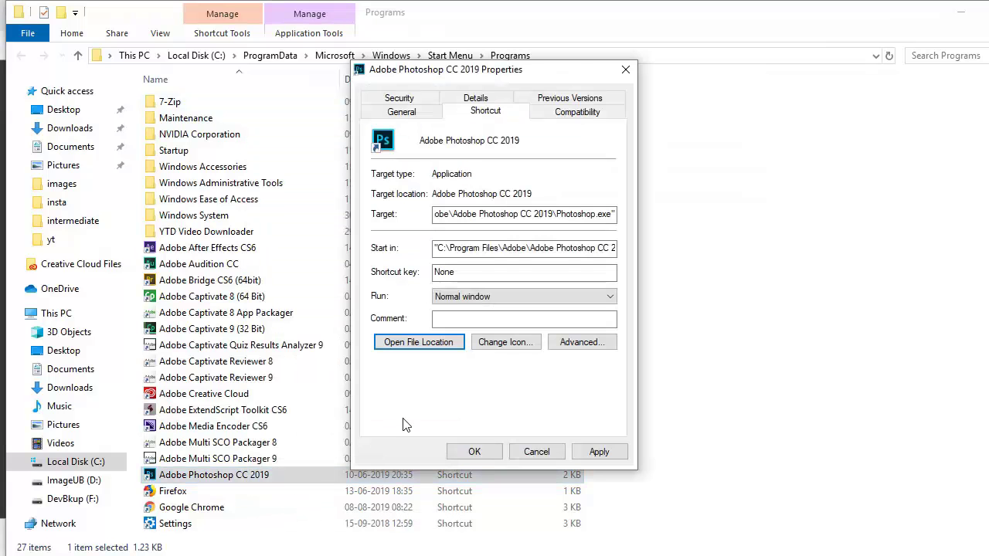
pyautogui.click(437, 344)
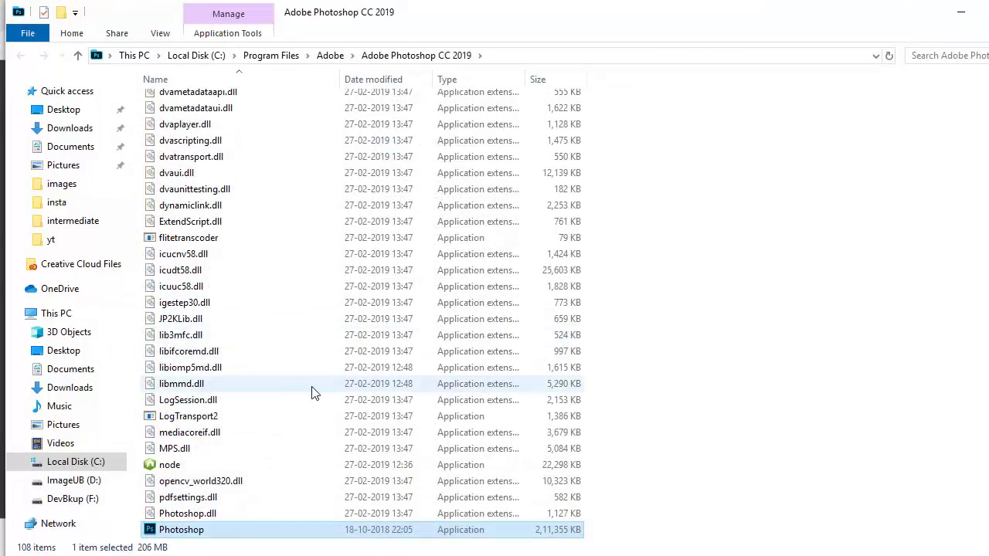
# - Paste the circle PAT file into Presets\Patterns, granting administrator permission for the copy
pyautogui.scroll(20, 314, 392)
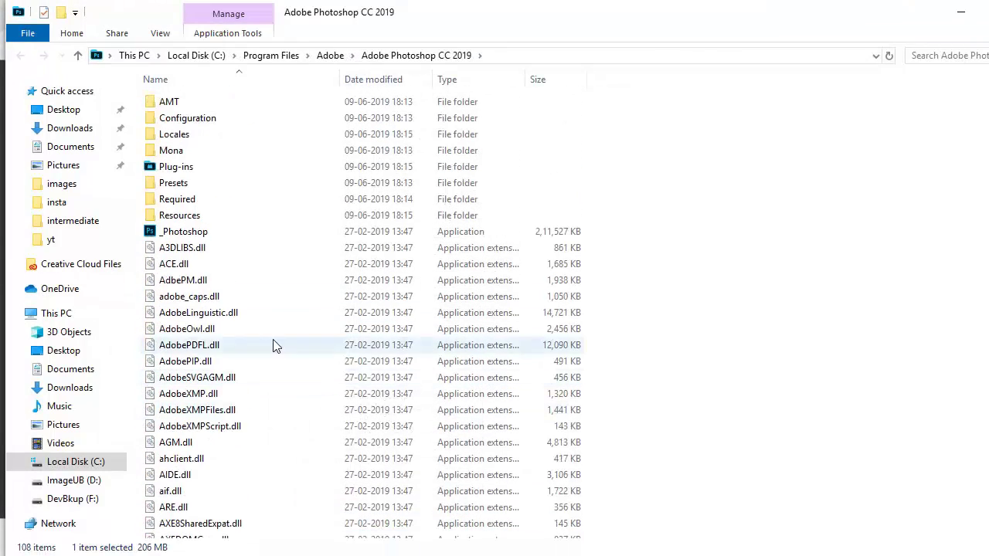
pyautogui.doubleClick(186, 184)
pyautogui.click(223, 185)
pyautogui.scroll(-4, 225, 332)
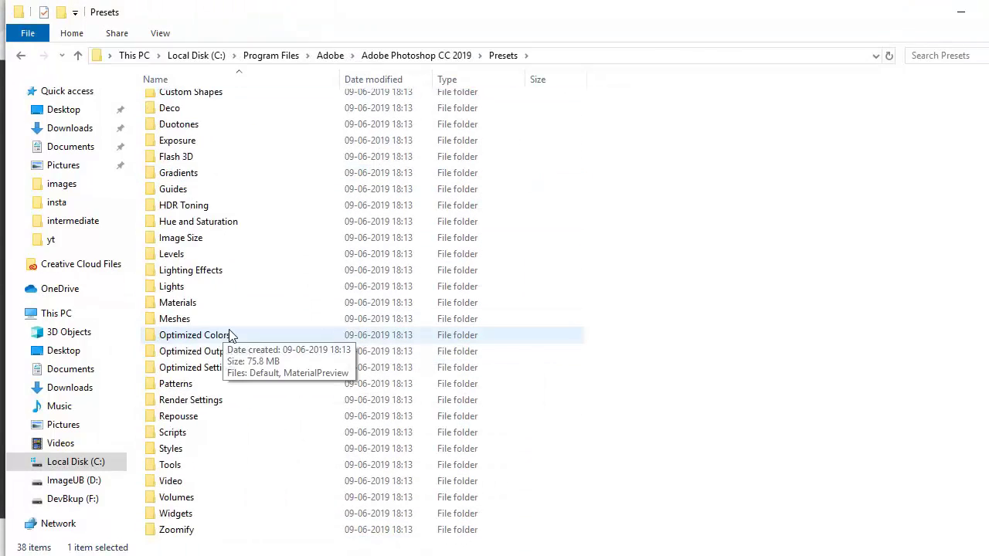
pyautogui.doubleClick(192, 384)
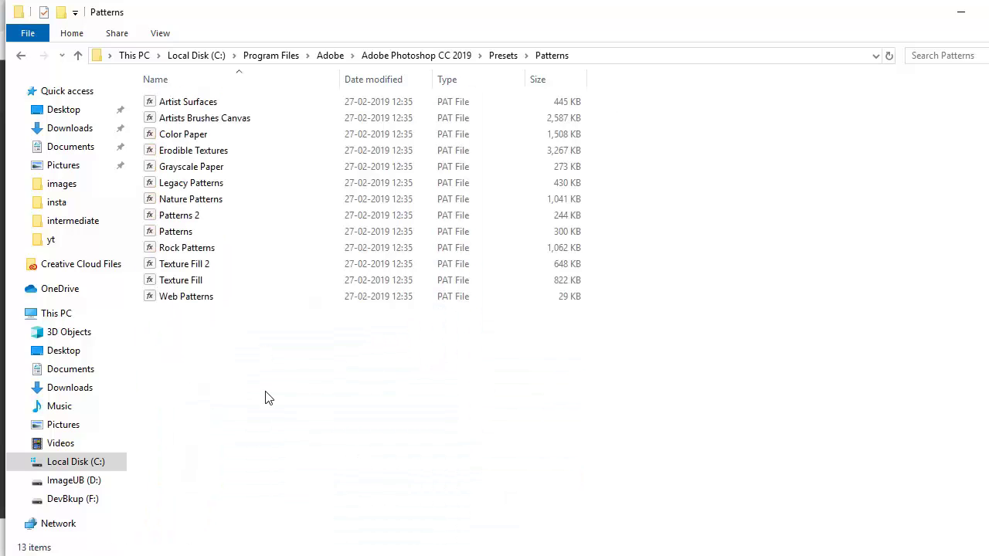
pyautogui.hotkey('ctrl', 'v')
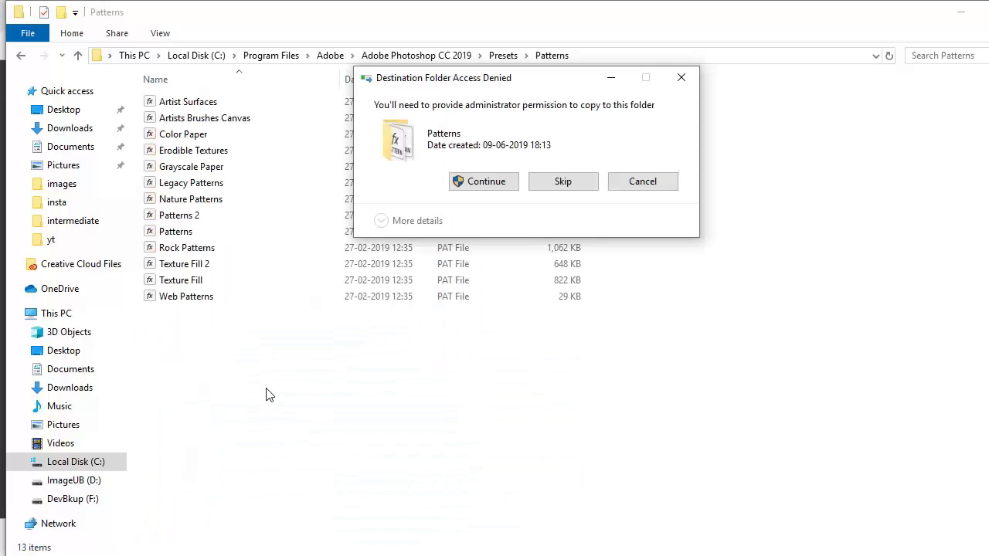
pyautogui.click(469, 181)
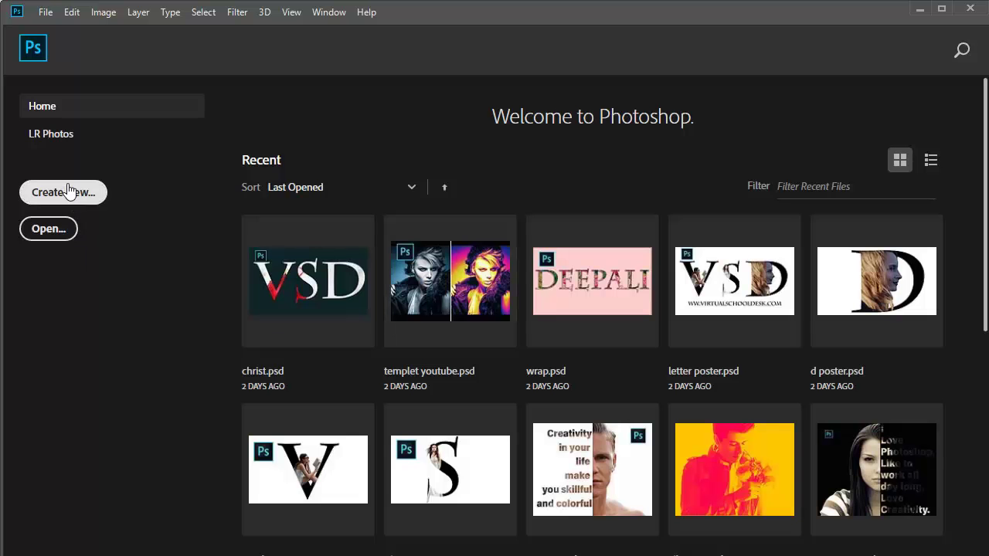
# - Create a new 1280 x 720 px, 72 ppi document named Untitled-1
pyautogui.click(68, 191)
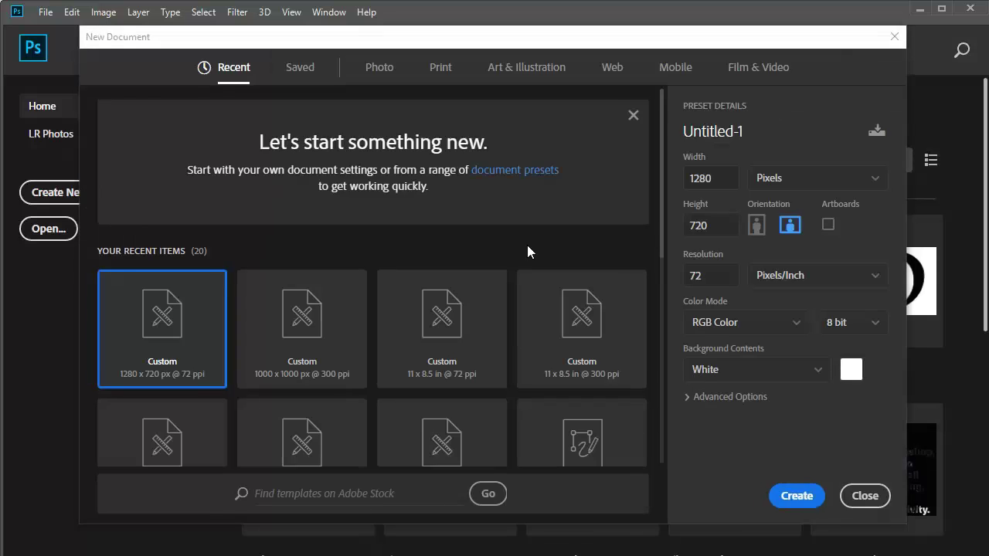
pyautogui.click(790, 495)
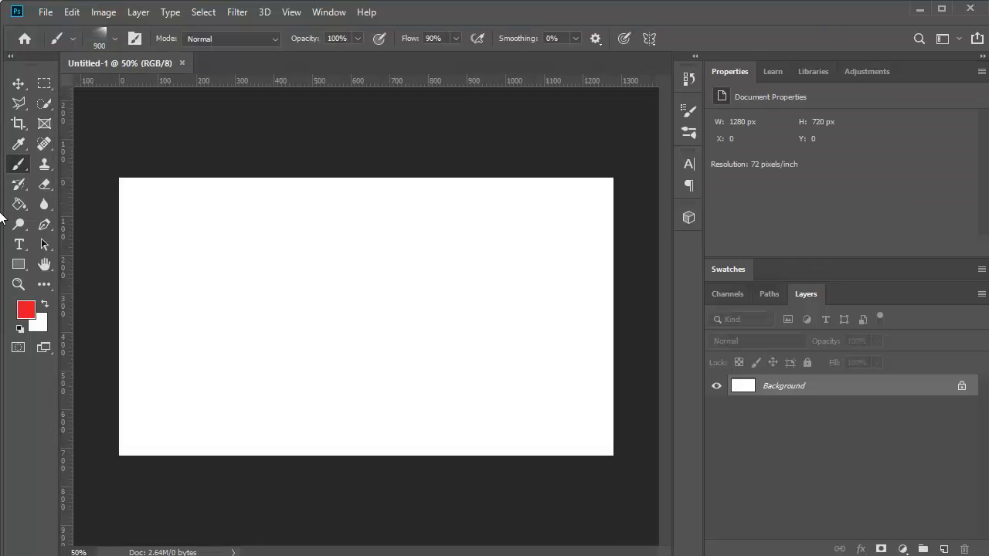
# - Draw a red rectangle across the middle of the canvas and add a Pattern Overlay
pyautogui.click(17, 84)
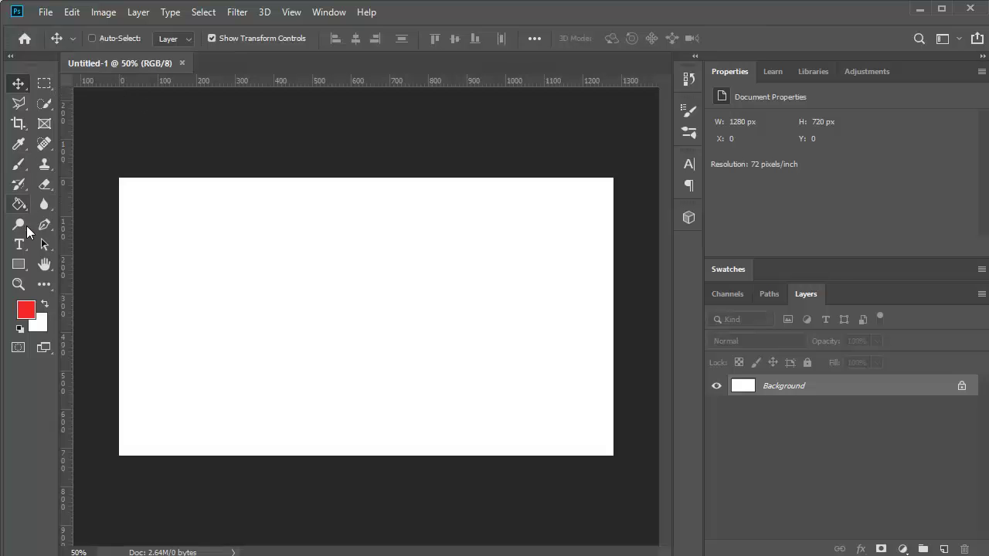
pyautogui.click(20, 265)
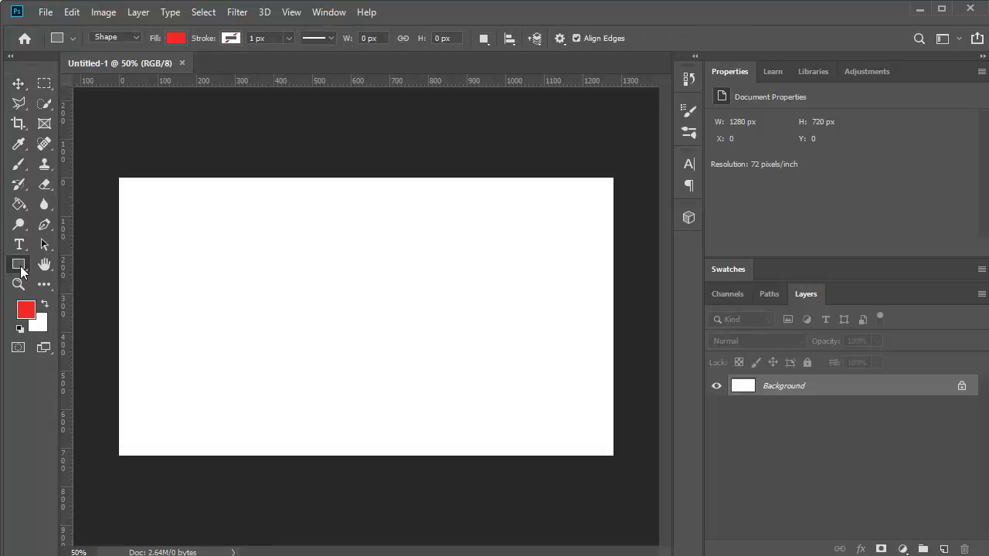
pyautogui.moveTo(179, 209); pyautogui.dragTo(552, 397)
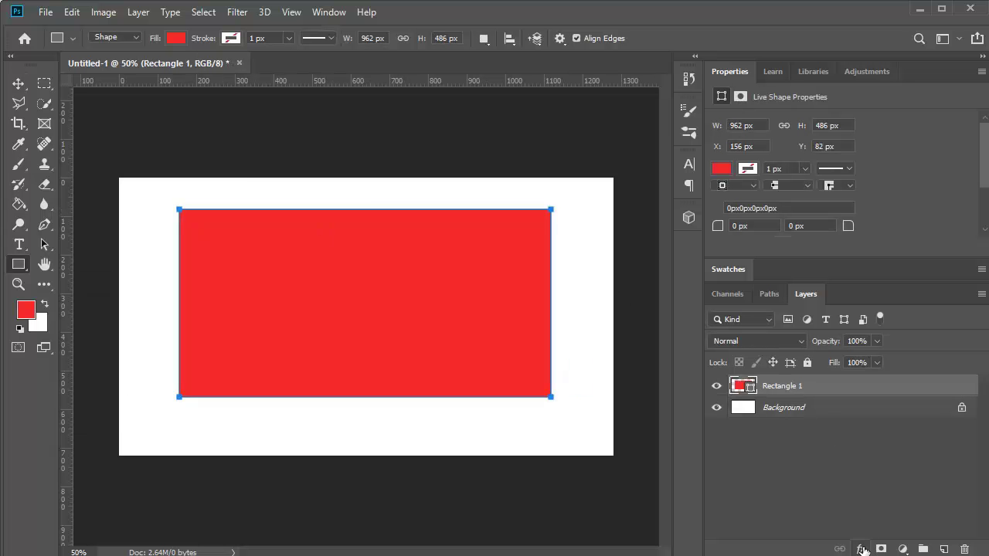
pyautogui.click(860, 549)
pyautogui.click(873, 513)
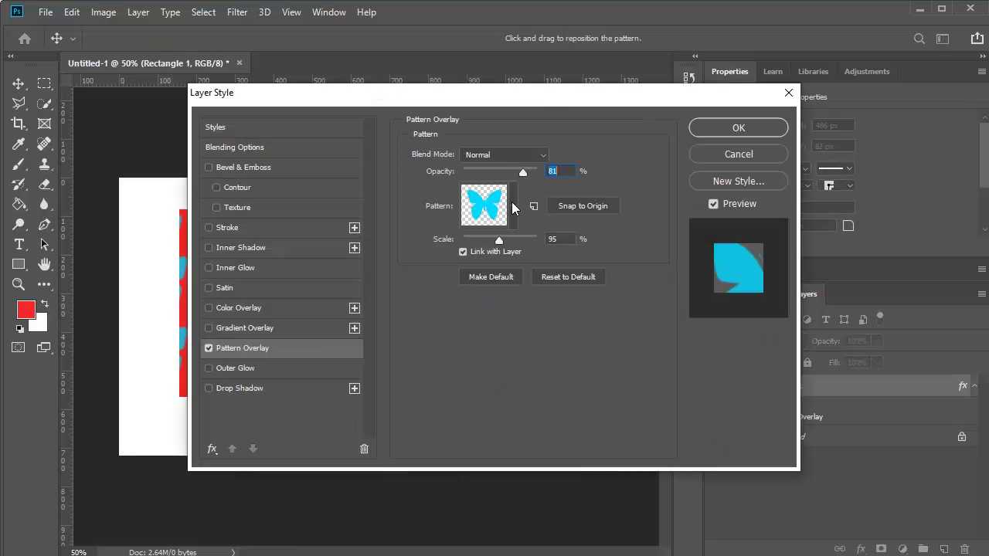
# - Preview purple, yellow, black-red and butterfly patterns, settling on a grey texture
pyautogui.click(513, 206)
pyautogui.scroll(-2, 549, 272)
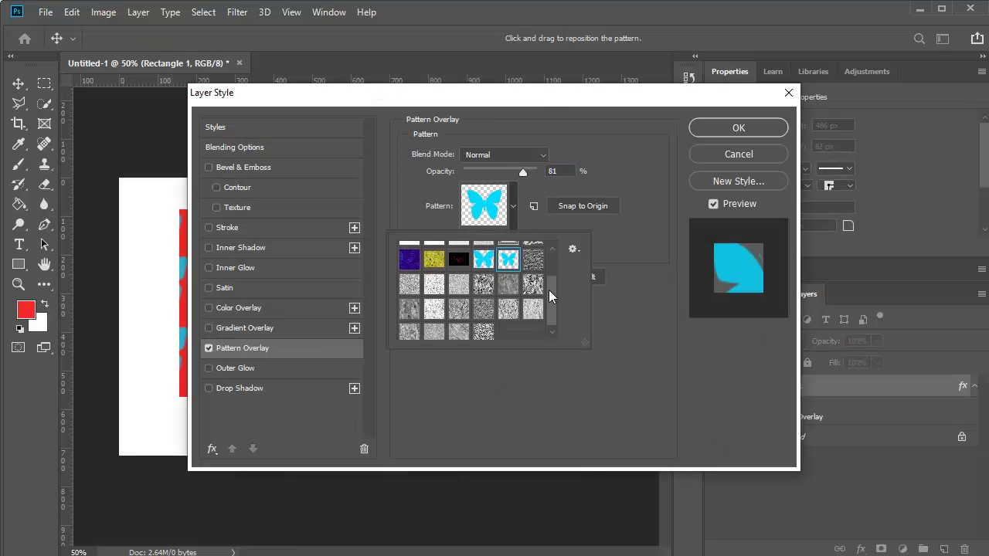
pyautogui.click(484, 279)
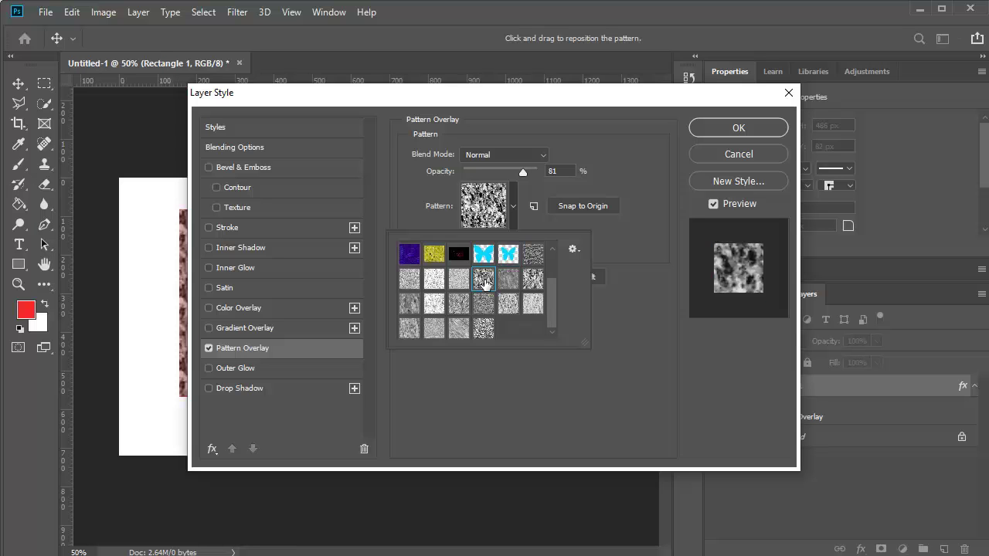
pyautogui.moveTo(551, 301); pyautogui.dragTo(548, 259)
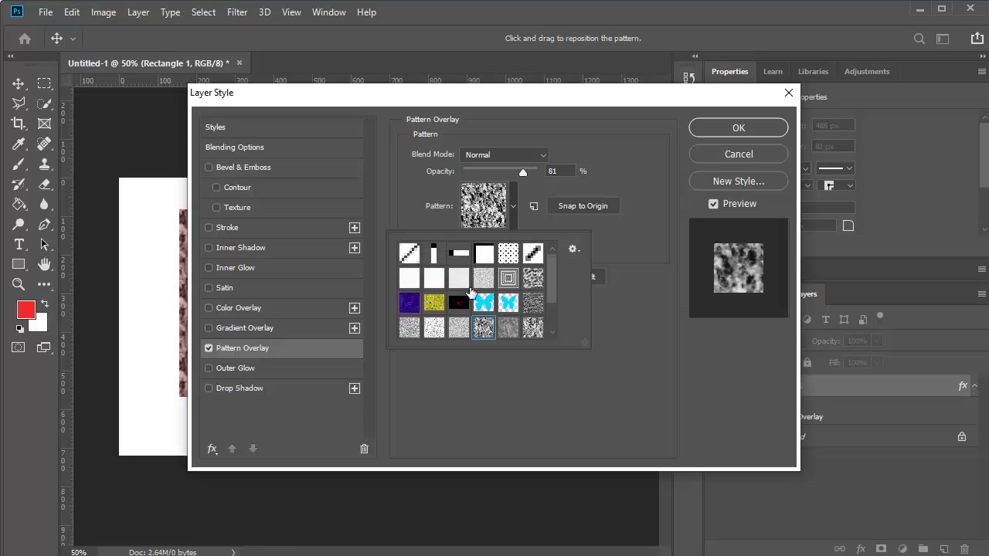
pyautogui.click(410, 304)
pyautogui.click(435, 303)
pyautogui.click(459, 303)
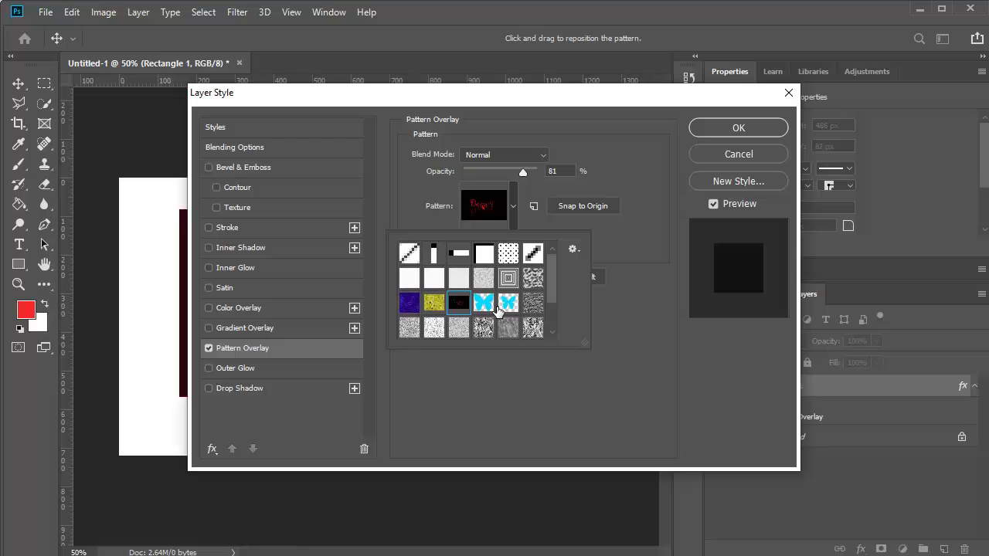
pyautogui.click(484, 303)
pyautogui.click(532, 304)
pyautogui.scroll(-2, 547, 293)
pyautogui.click(574, 249)
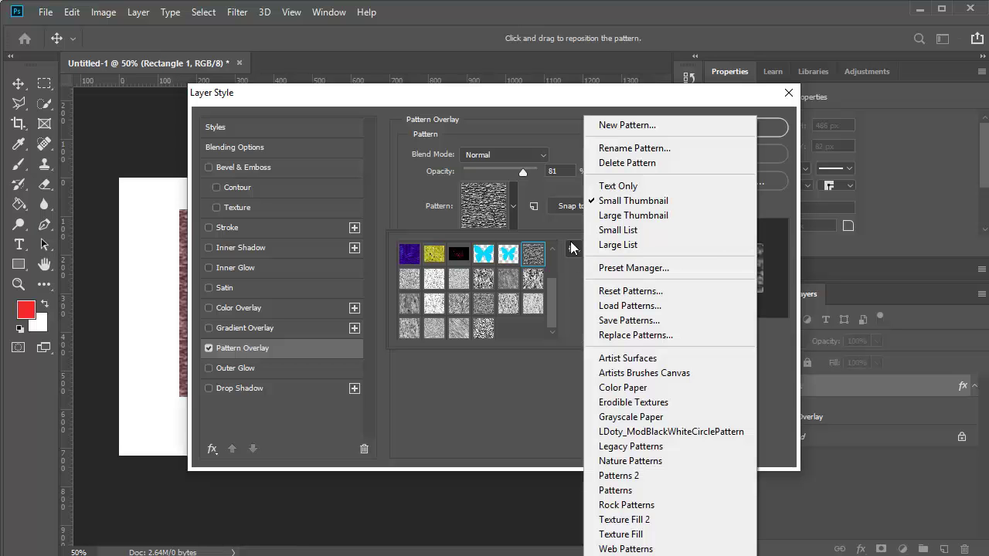
# - Replace the pattern set with the LDoty_ModBlackWhiteCirclePattern library, saving the old patterns first
pyautogui.click(649, 432)
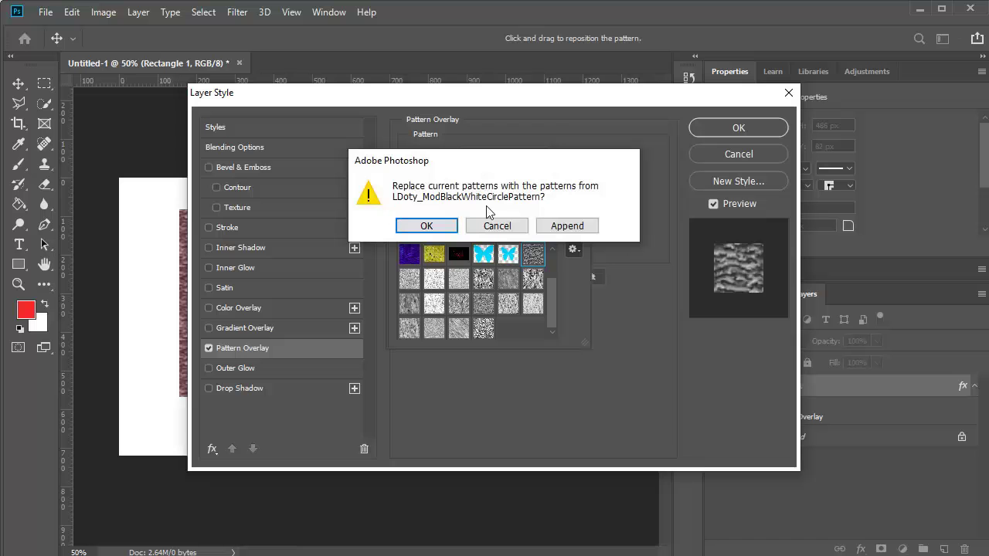
pyautogui.click(441, 228)
pyautogui.click(441, 227)
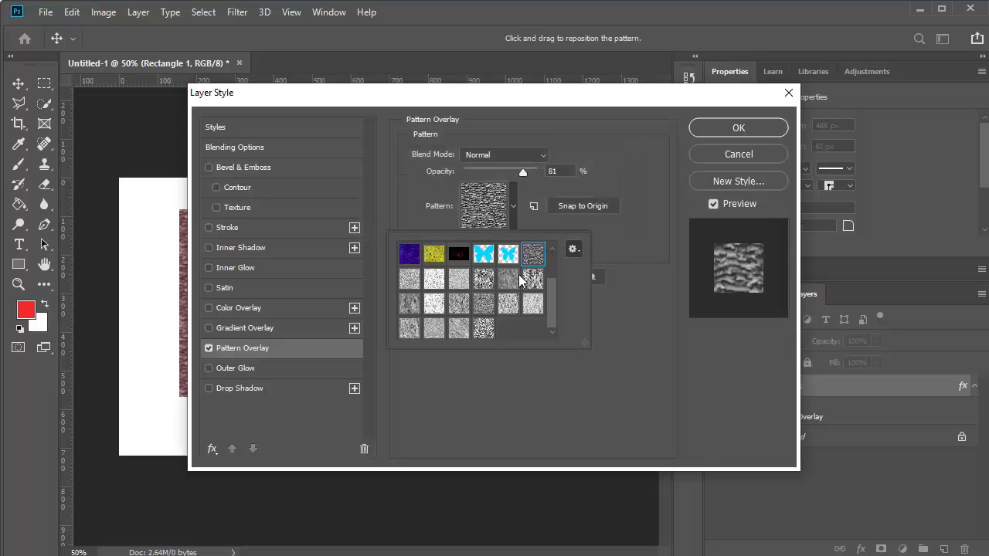
pyautogui.click(817, 532)
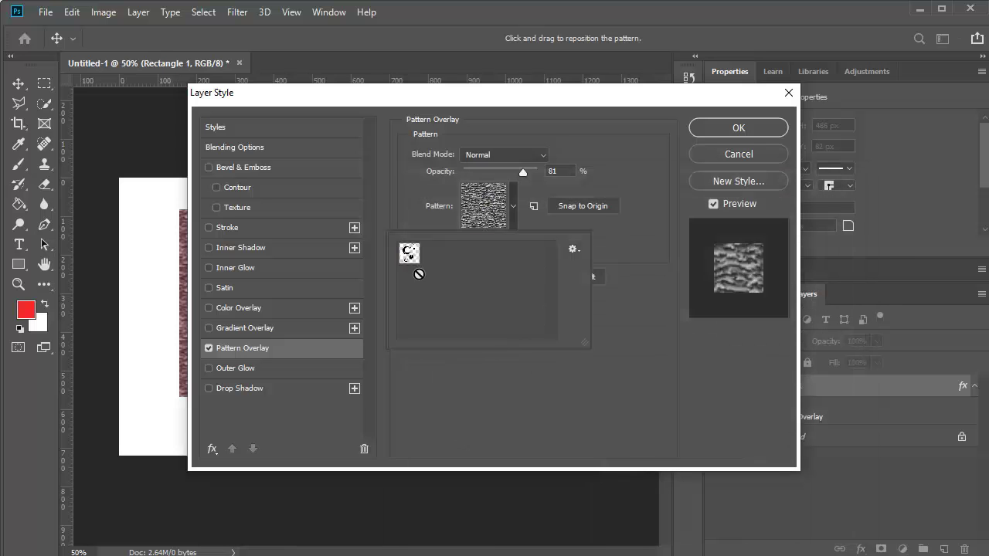
# - Apply the circle pattern as the overlay and reset colours to default black and white
pyautogui.click(410, 253)
pyautogui.click(738, 128)
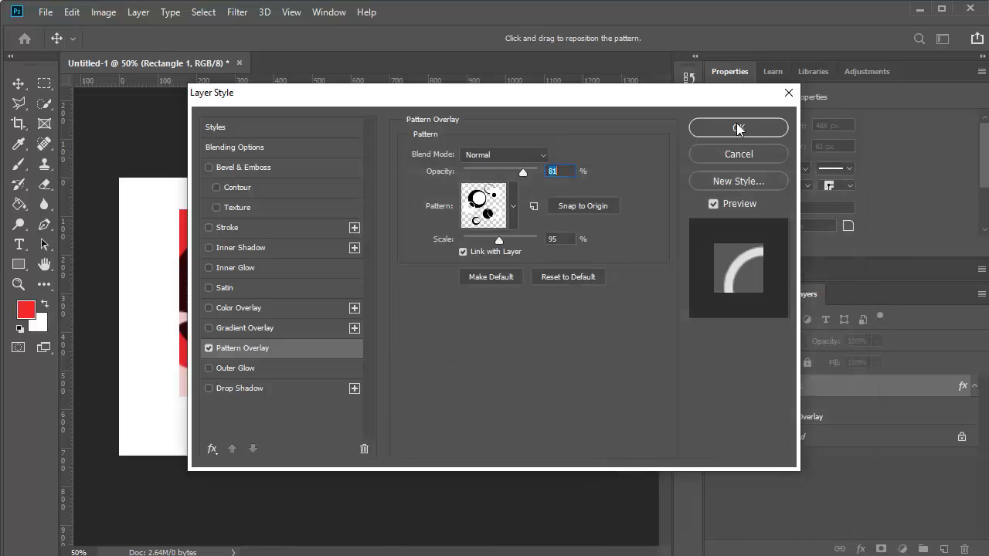
pyautogui.click(738, 128)
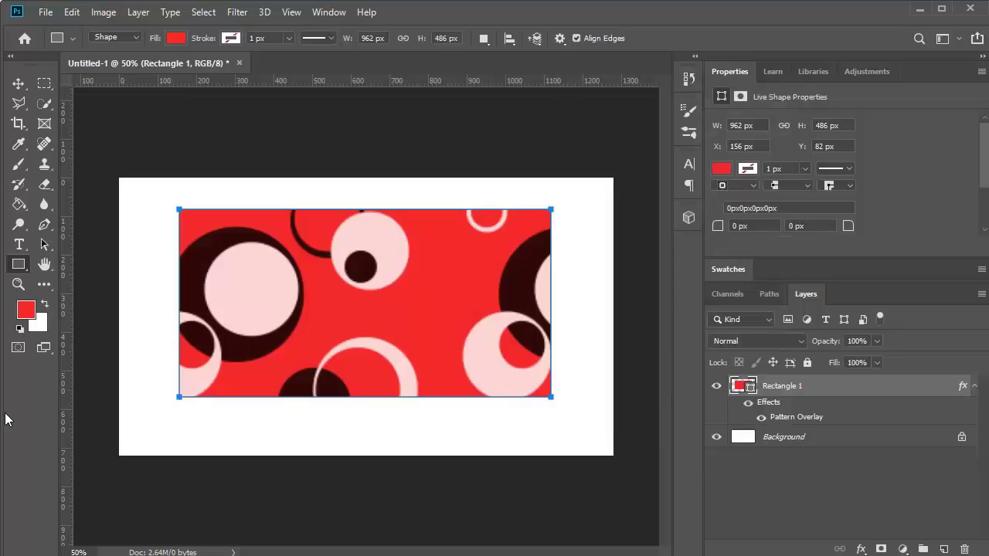
pyautogui.click(21, 328)
# - Swap the red rectangle for a full-canvas black one with the circle Pattern Overlay
pyautogui.press('Delete')
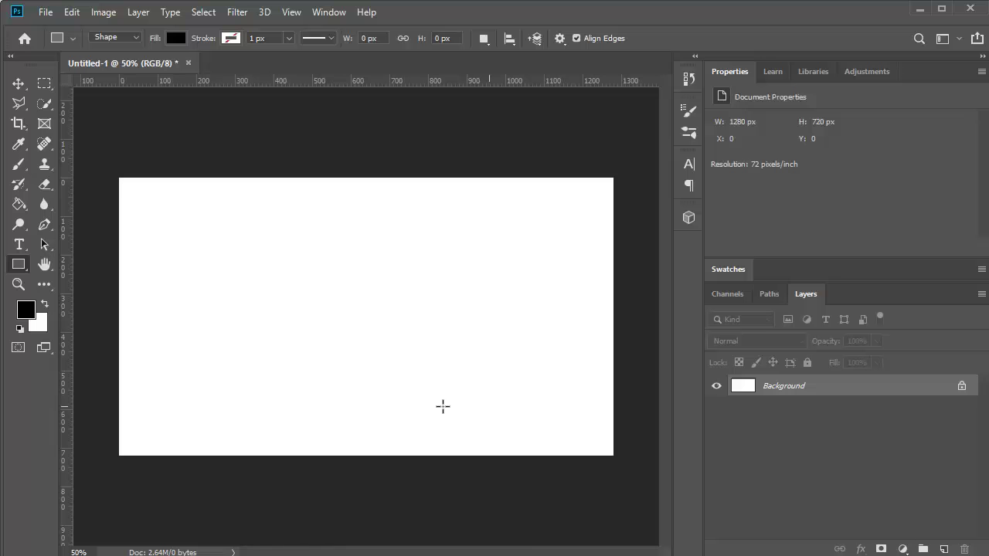
pyautogui.moveTo(120, 179); pyautogui.dragTo(613, 456)
pyautogui.click(862, 550)
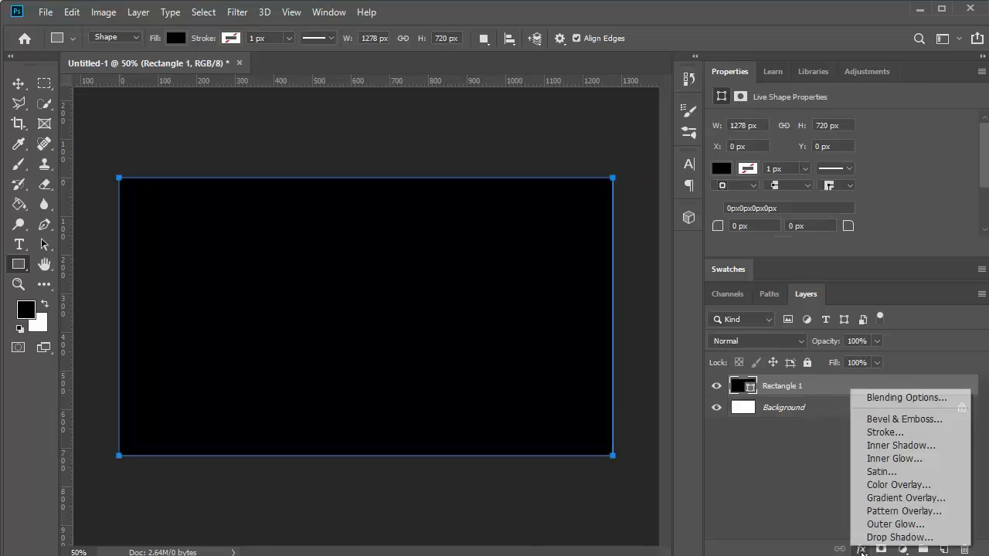
pyautogui.click(865, 511)
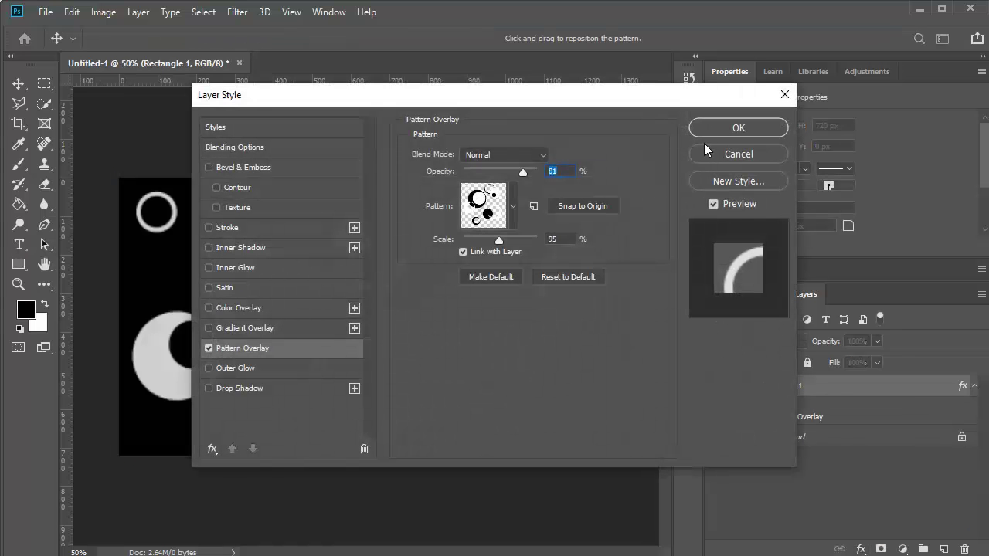
pyautogui.click(694, 130)
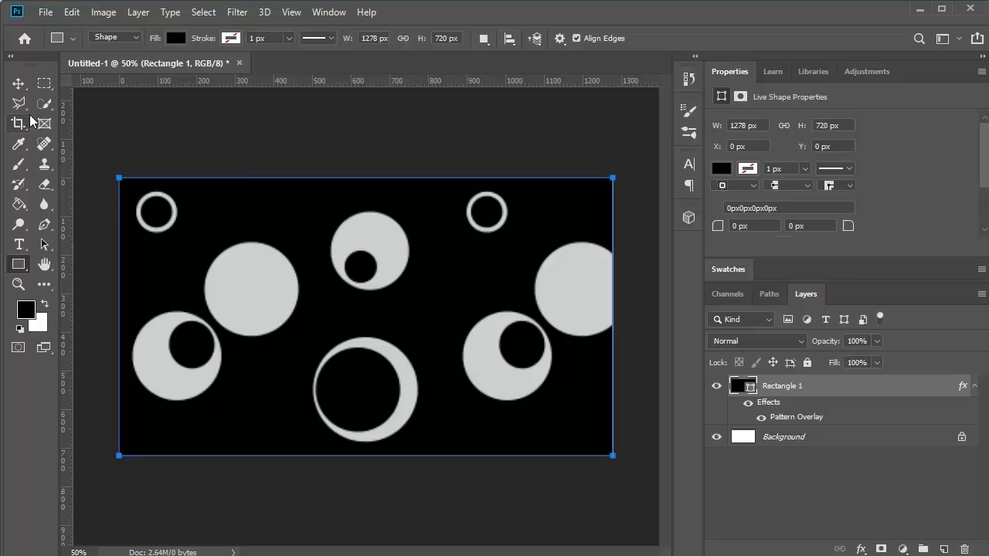